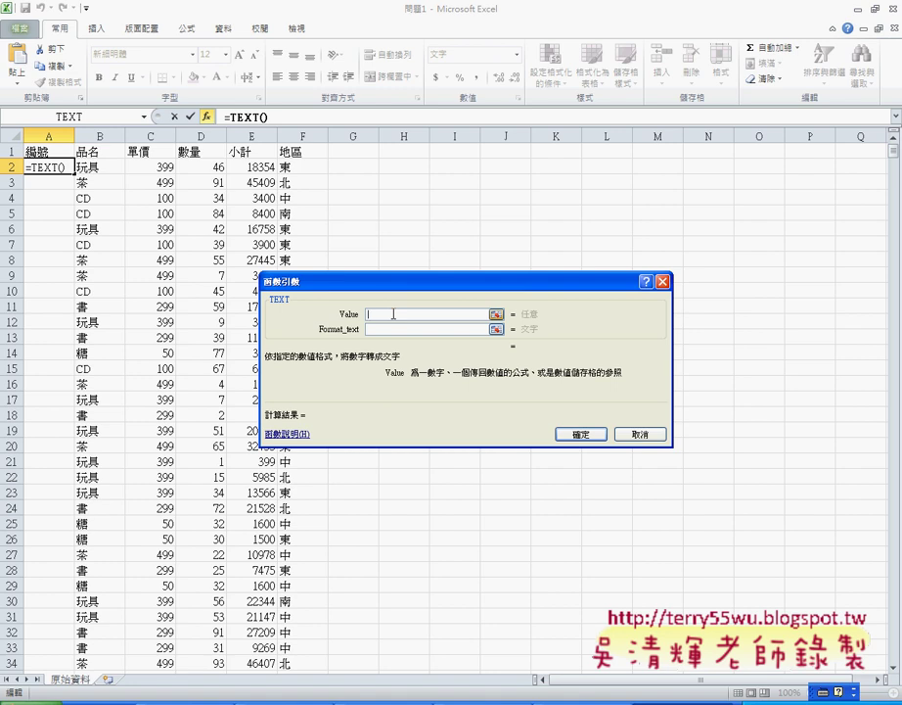
# Step: Enter =TEXT(row()-1,"0000") in A2, with Value row()-1 and Format_text "0000"
pyautogui.write('1')
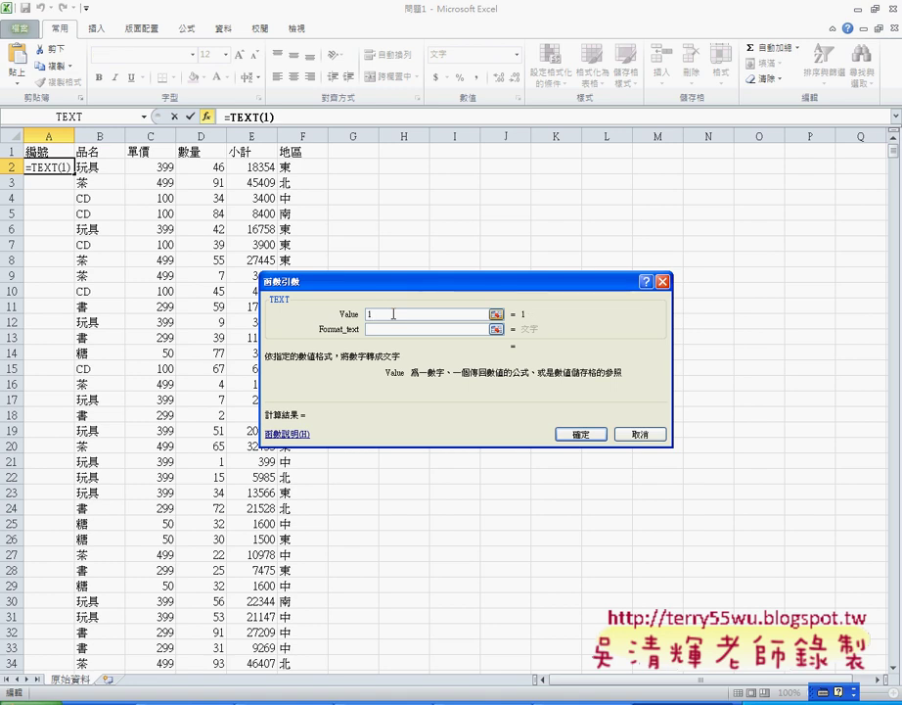
pyautogui.press('BackSpace')
pyautogui.write('row')
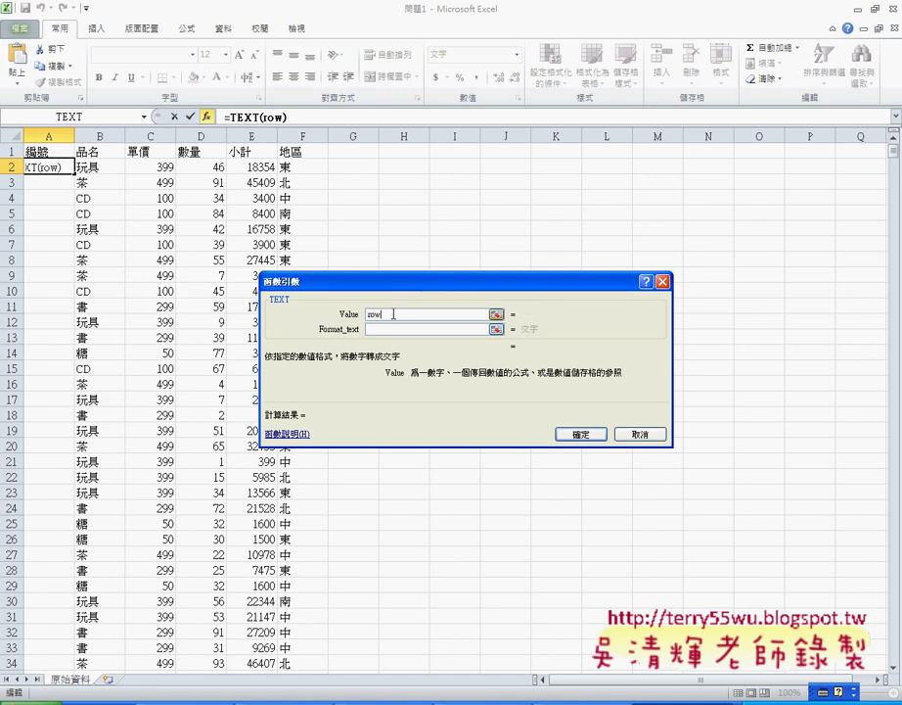
pyautogui.write('()')
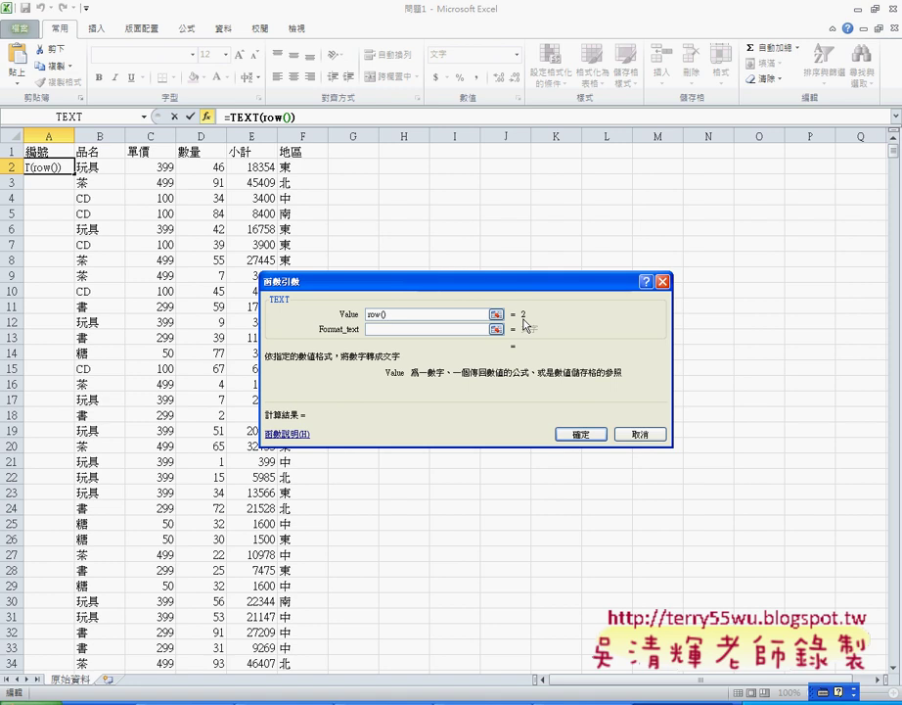
pyautogui.write('-')
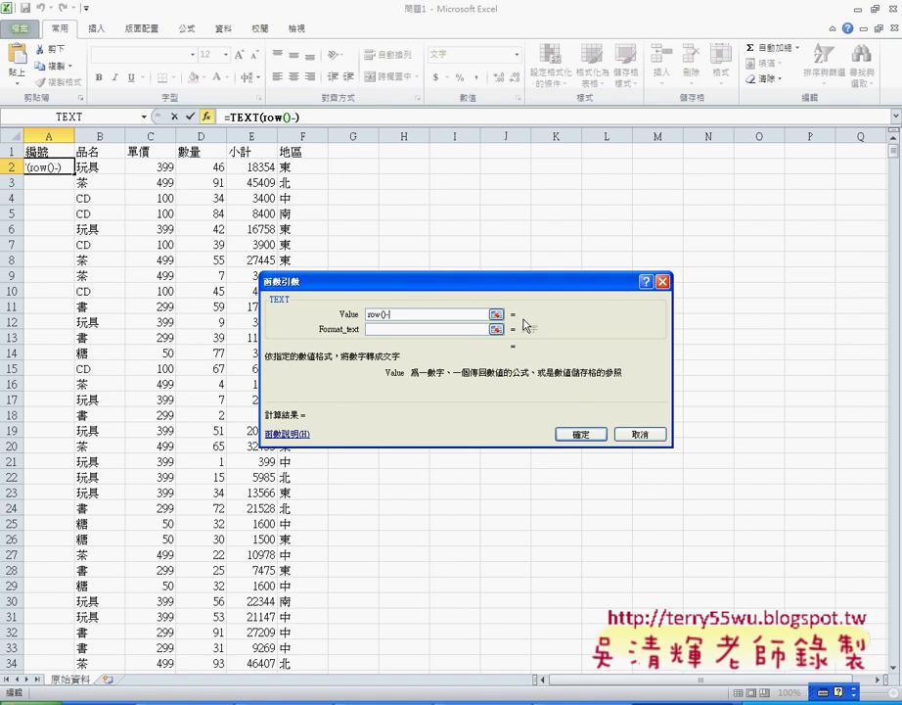
pyautogui.write('1')
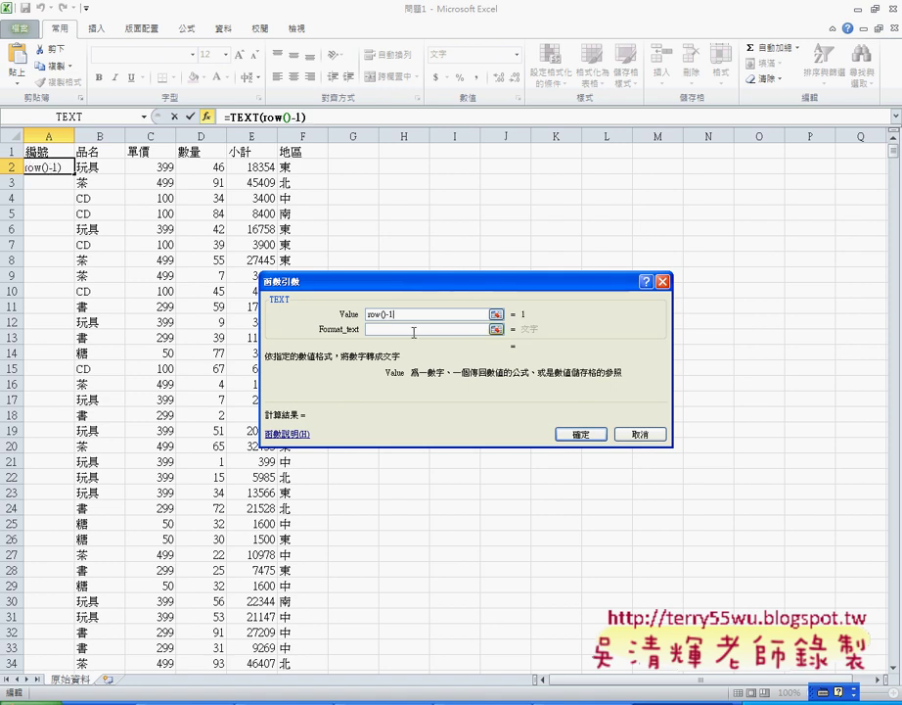
pyautogui.click(412, 329)
pyautogui.write('"')
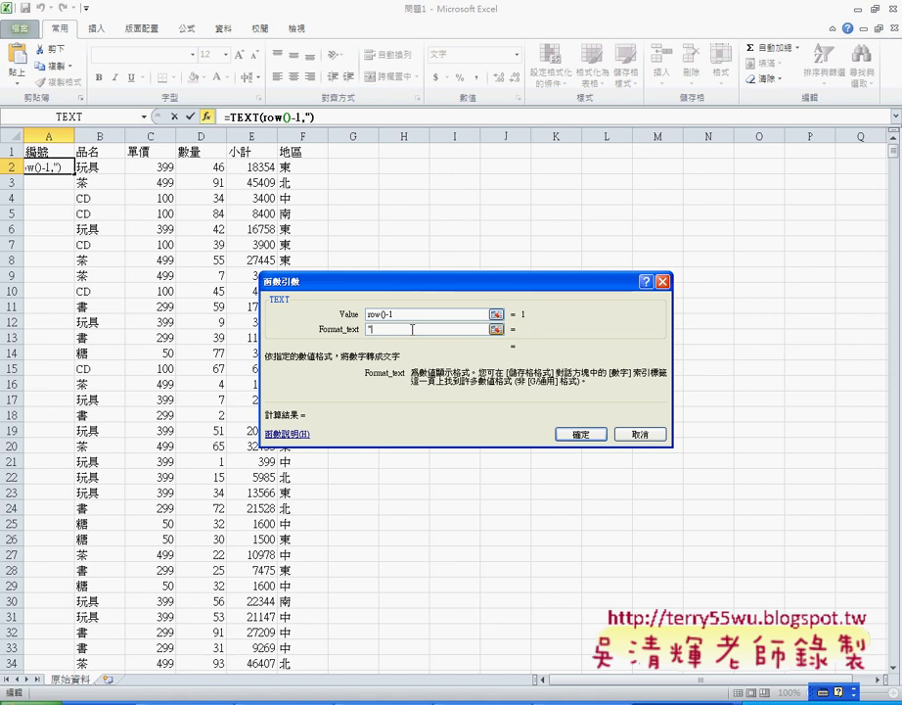
pyautogui.write('"')
pyautogui.write('0000')
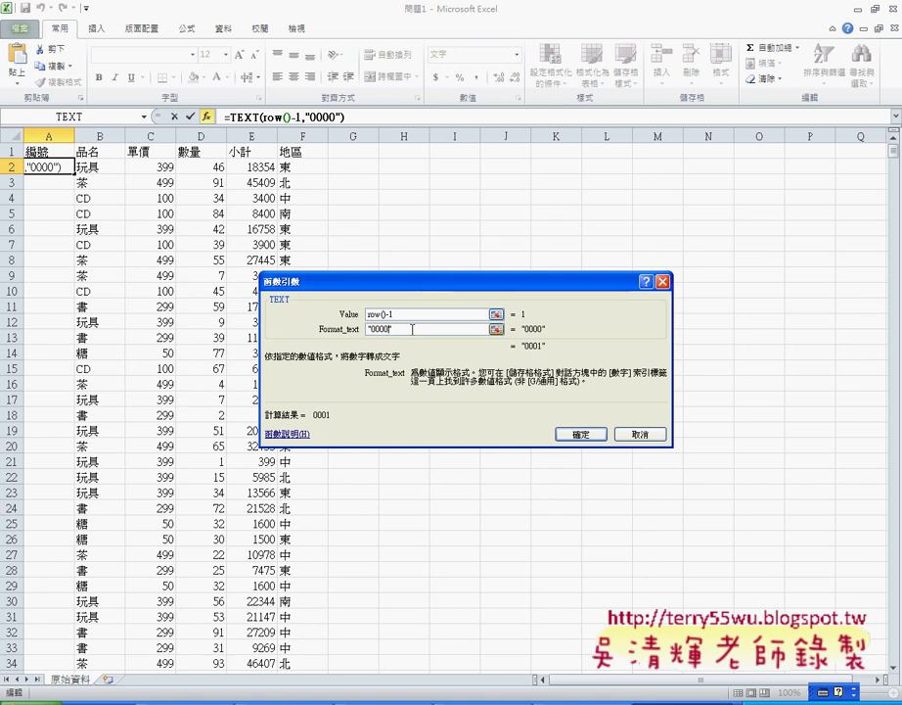
pyautogui.click(582, 433)
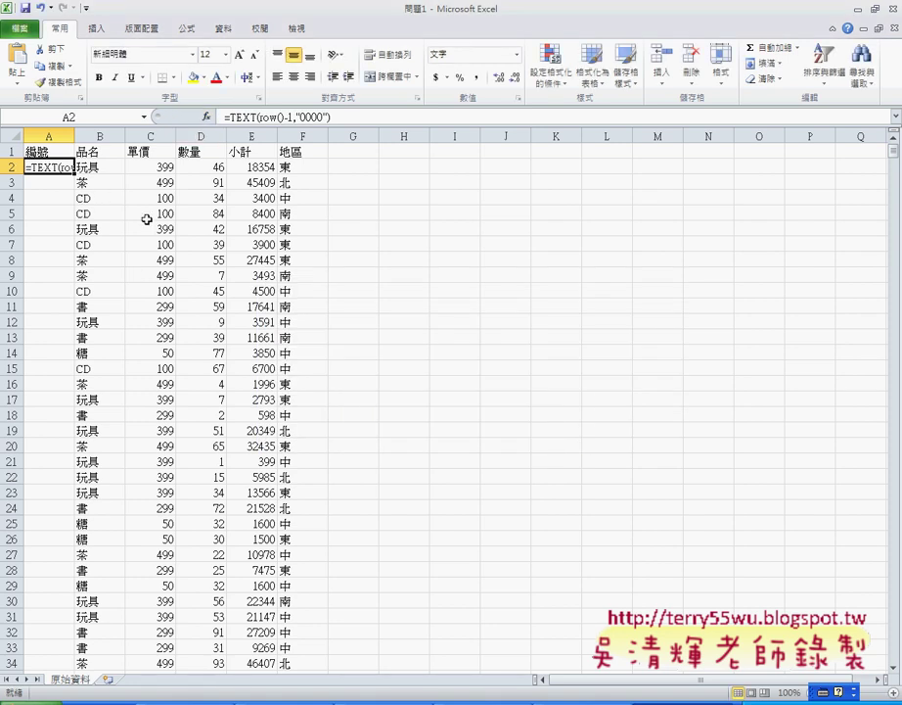
# Step: Switch A2's number format from Text to General and re-enter the formula so it shows 0001
pyautogui.click(433, 244)
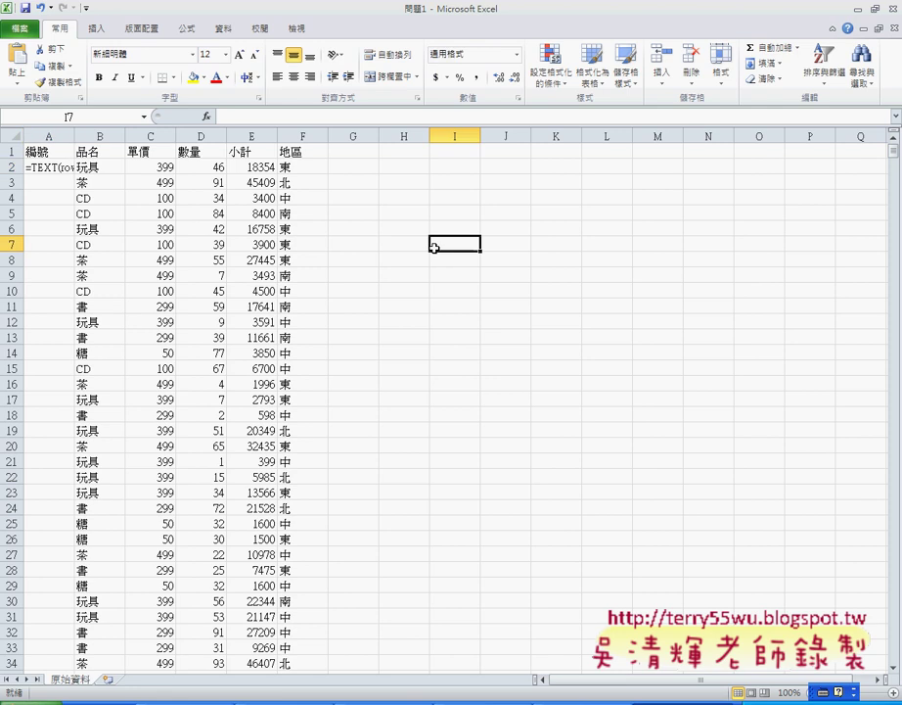
pyautogui.click(46, 167)
pyautogui.rightClick(46, 167)
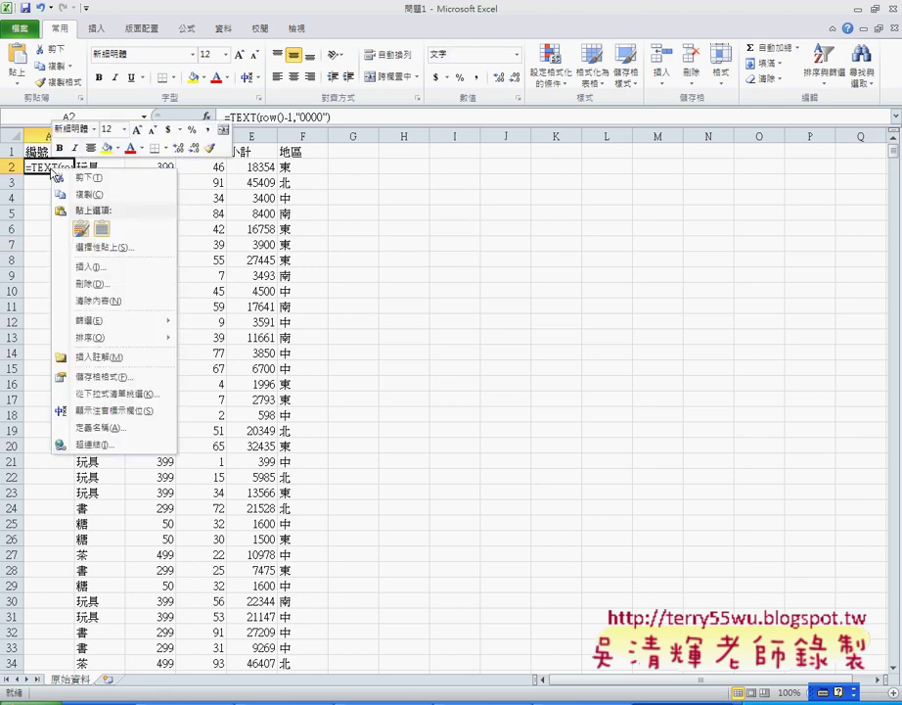
pyautogui.click(103, 377)
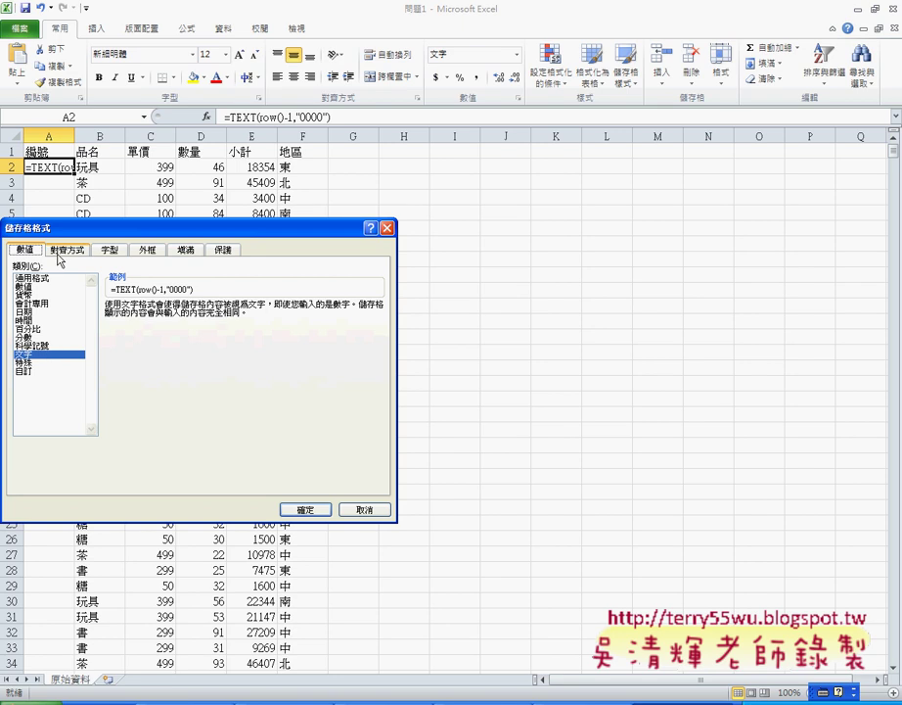
pyautogui.click(34, 278)
pyautogui.click(312, 510)
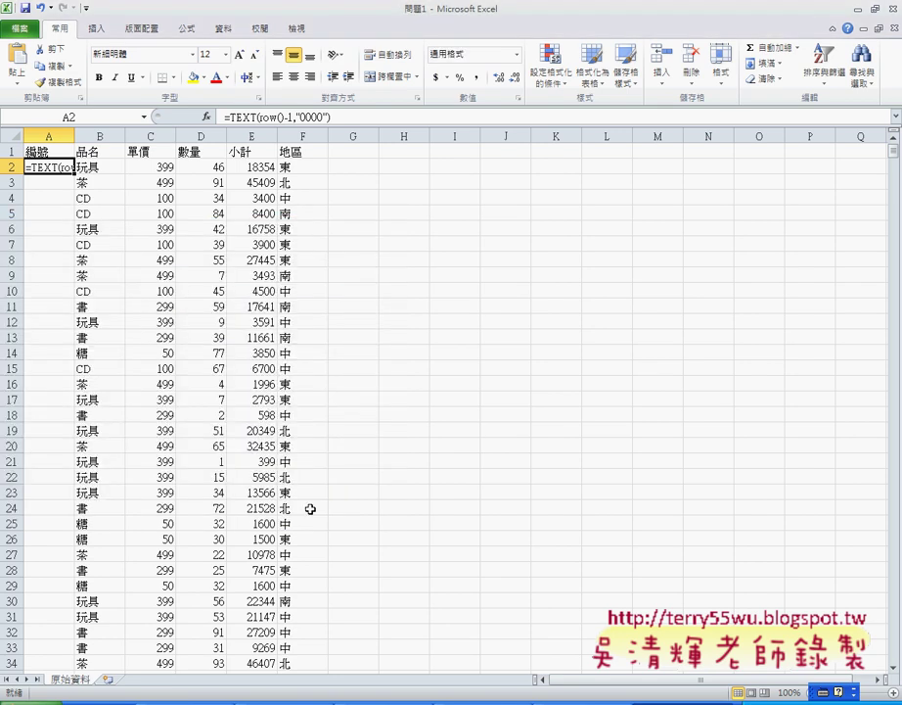
pyautogui.click(219, 116)
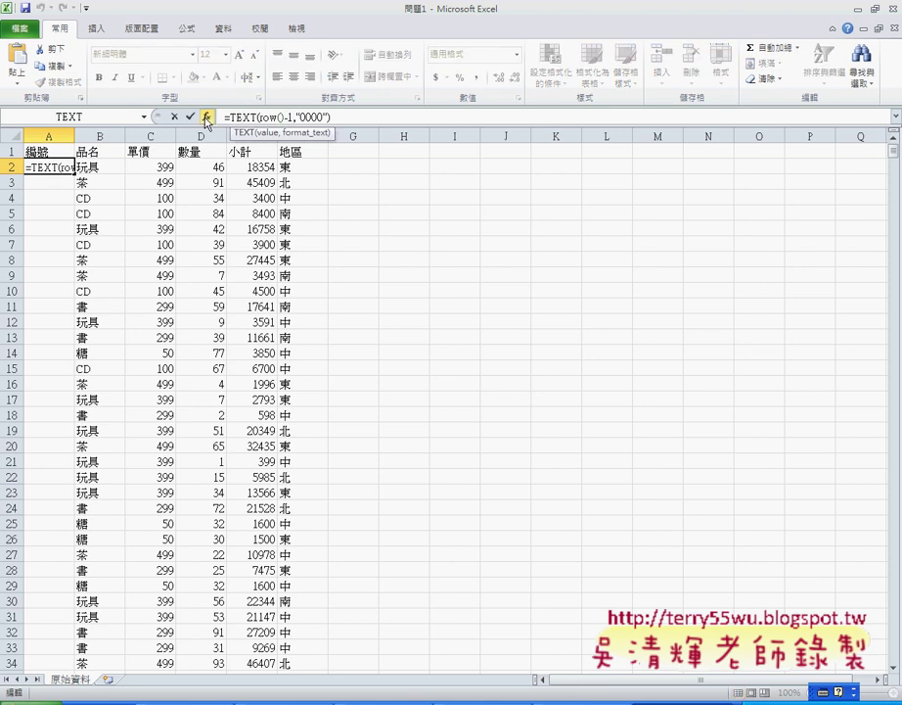
pyautogui.click(190, 117)
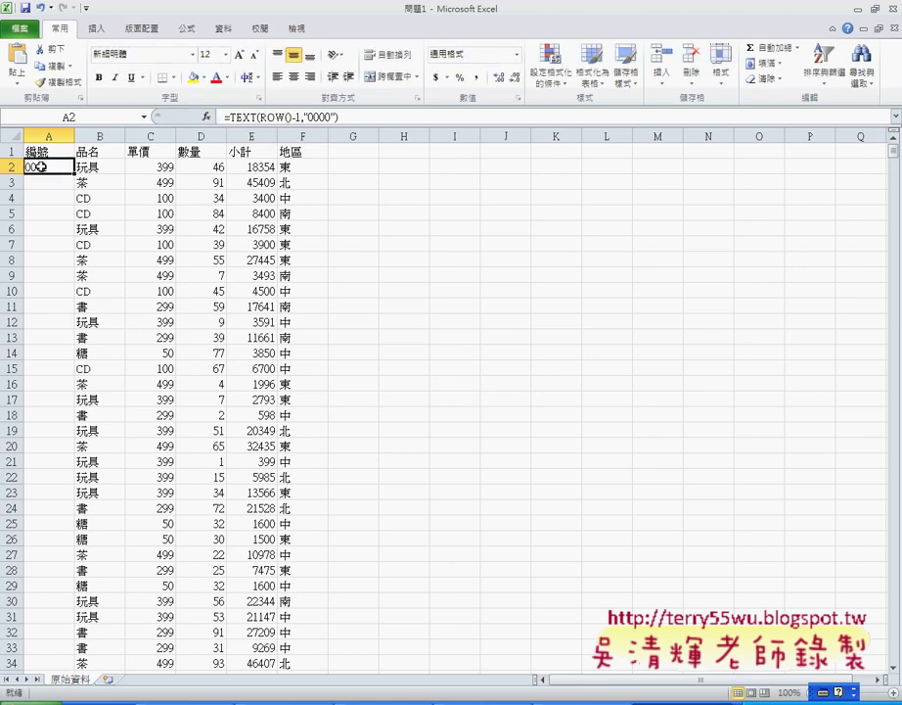
# Step: Fill A2's formula down column A so rows are numbered 0001, 0002, 0003 onward
pyautogui.click(406, 265)
pyautogui.click(60, 168)
pyautogui.click(52, 180)
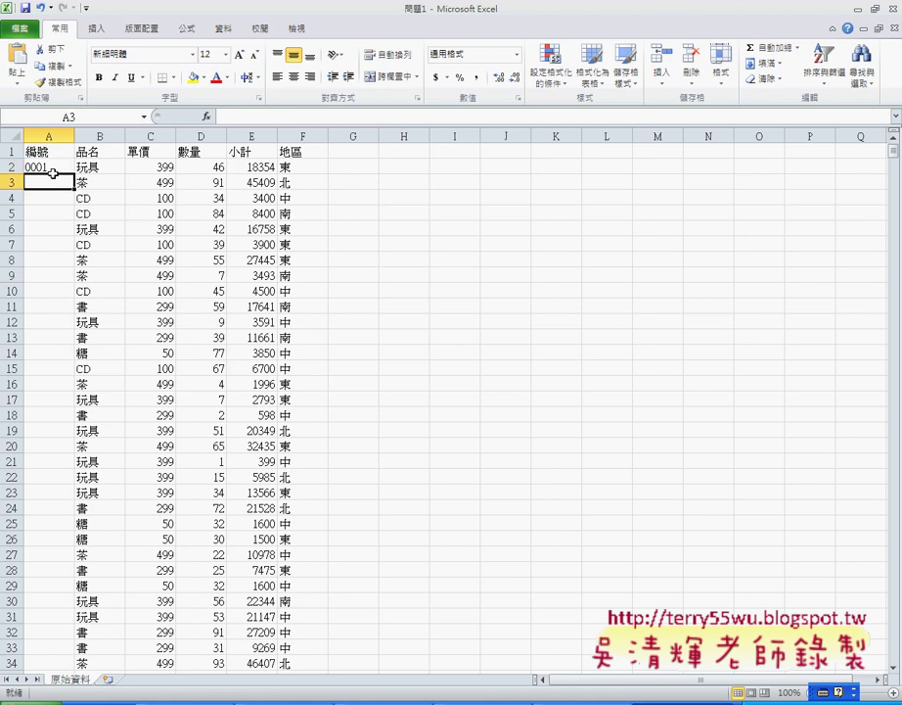
pyautogui.click(53, 168)
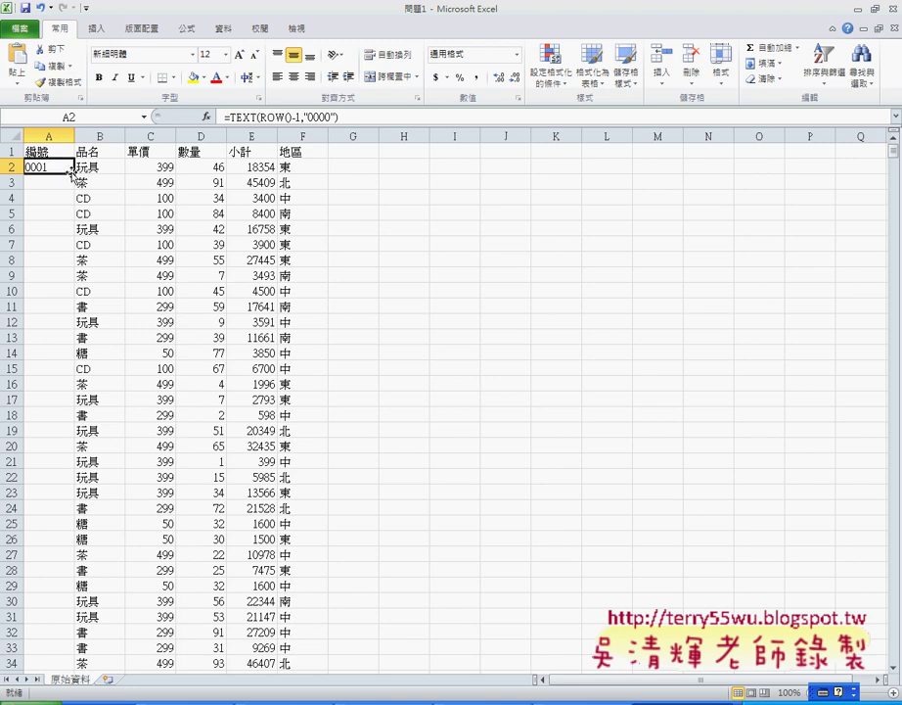
pyautogui.doubleClick(74, 174)
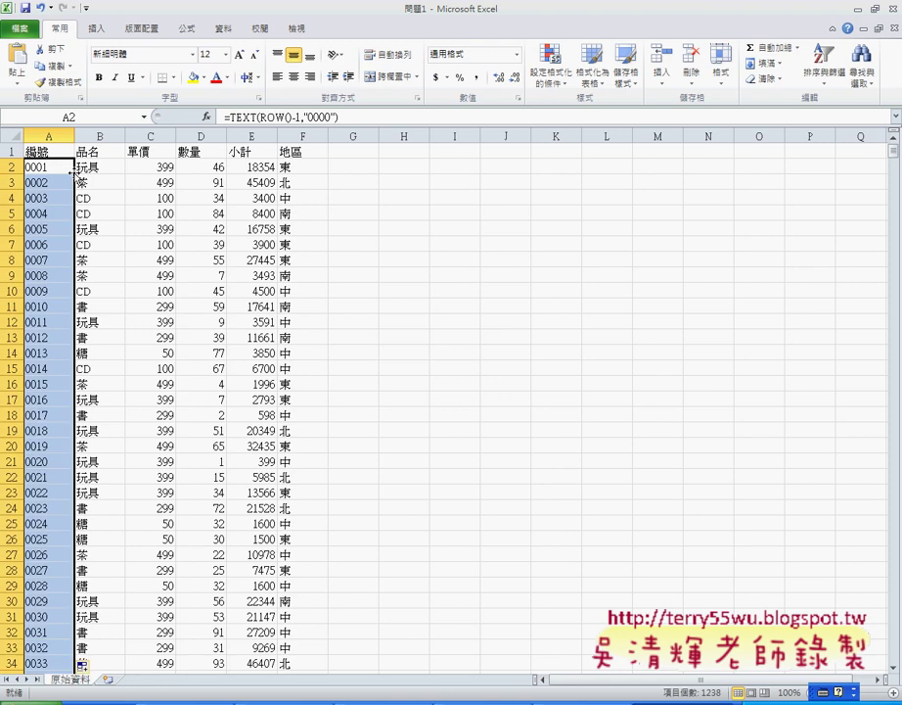
pyautogui.scroll(-4, 63, 276)
pyautogui.scroll(1, 64, 271)
pyautogui.scroll(1, 64, 196)
pyautogui.scroll(2, 58, 157)
pyautogui.click(64, 167)
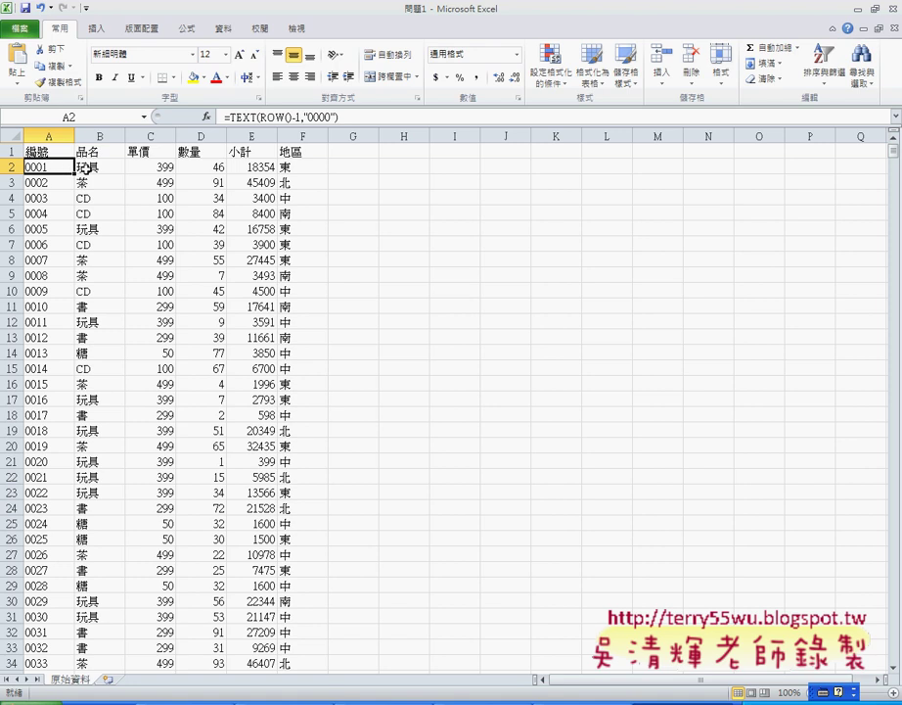
pyautogui.click(88, 168)
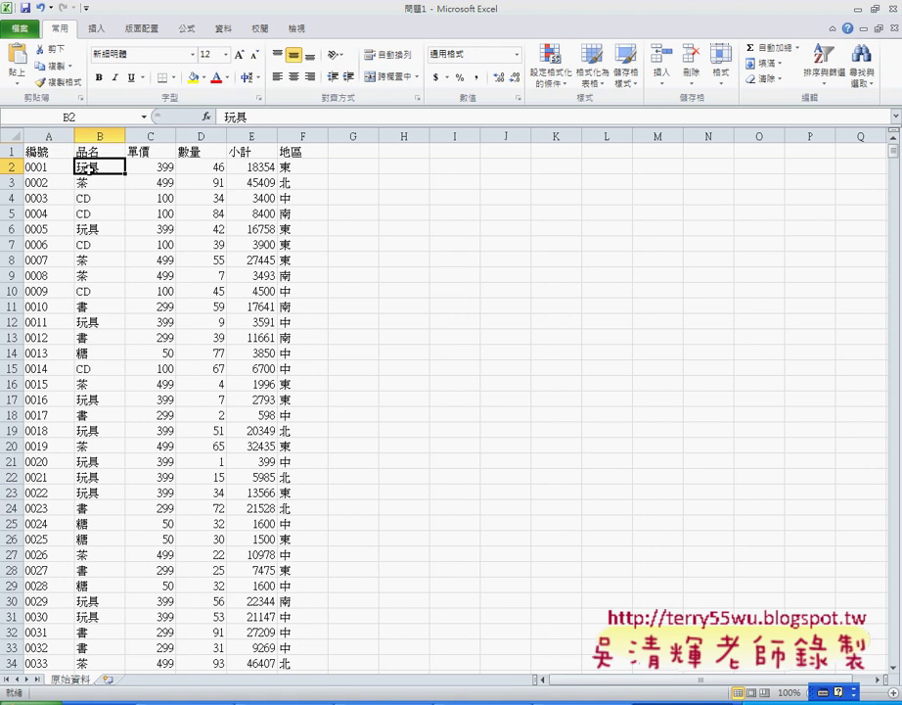
pyautogui.hotkey('ctrl', 'Down')
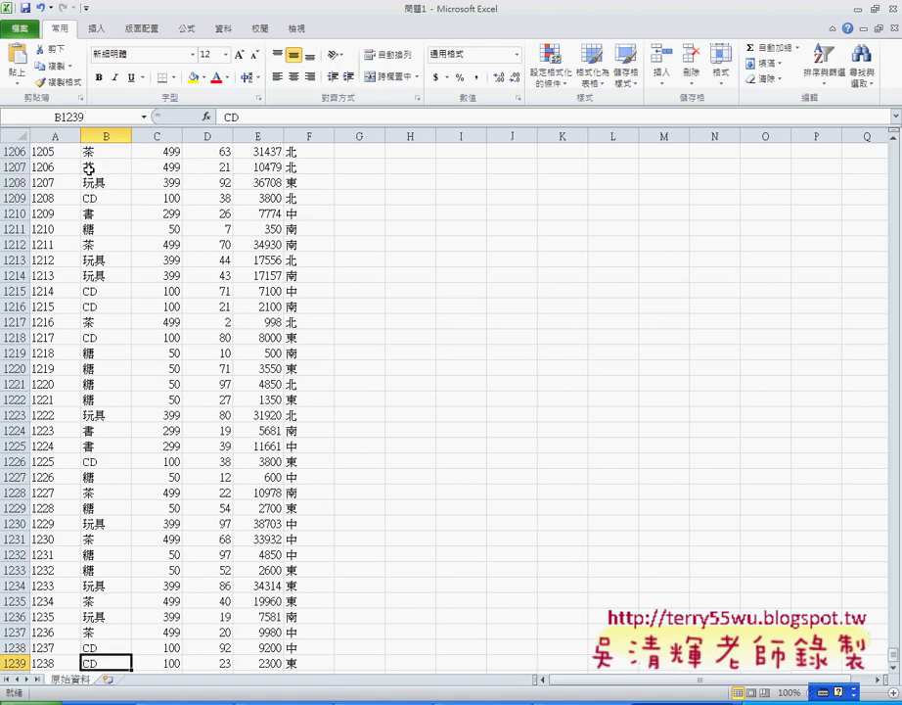
pyautogui.press('Down')
pyautogui.press('Down')
pyautogui.press('Down')
pyautogui.press('Down')
pyautogui.press('Down')
pyautogui.press('Down')
pyautogui.press('Down')
pyautogui.press('Up')
pyautogui.press('Up')
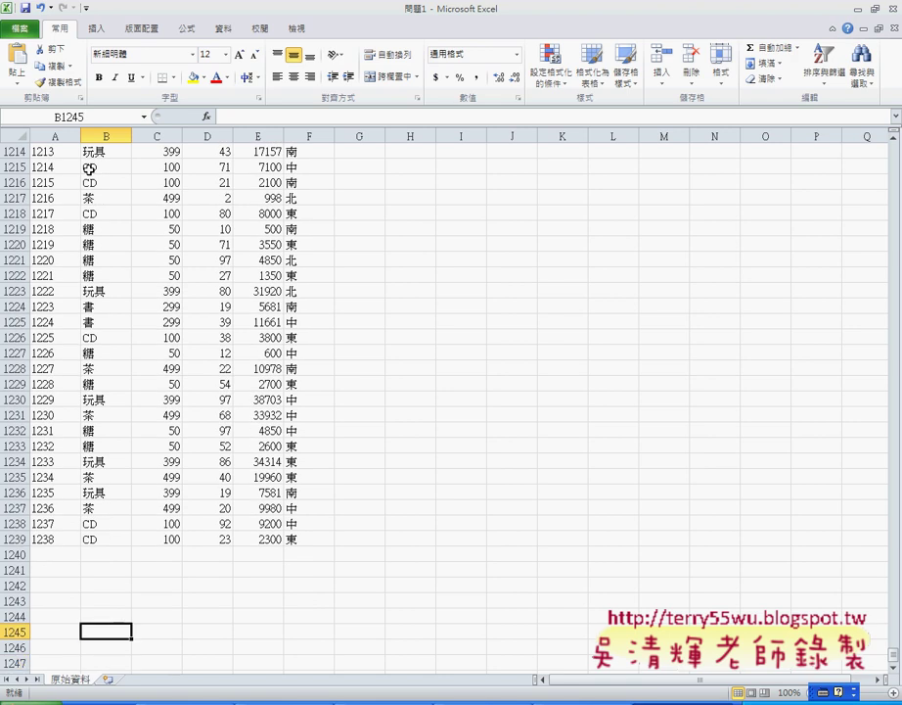
pyautogui.press('Up')
pyautogui.press('Up')
pyautogui.press('Up')
pyautogui.press('Up')
pyautogui.press('Up')
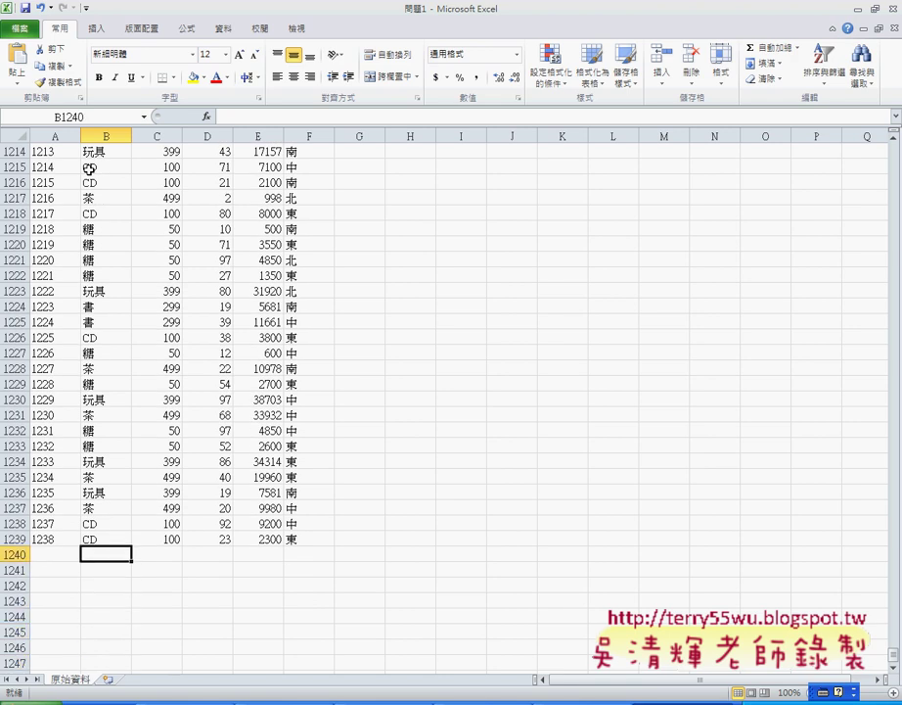
pyautogui.moveTo(126, 550)
pyautogui.mouseDown()
pyautogui.moveTo(245, 562)
pyautogui.moveTo(288, 552)
pyautogui.mouseUp()
pyautogui.click(57, 553)
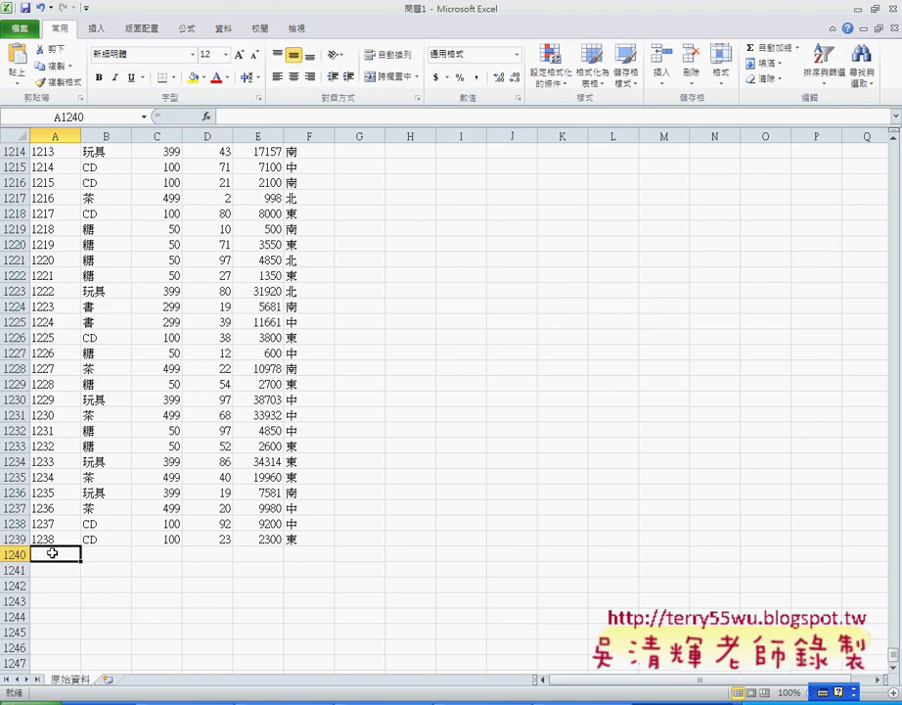
pyautogui.click(67, 536)
pyautogui.click(93, 541)
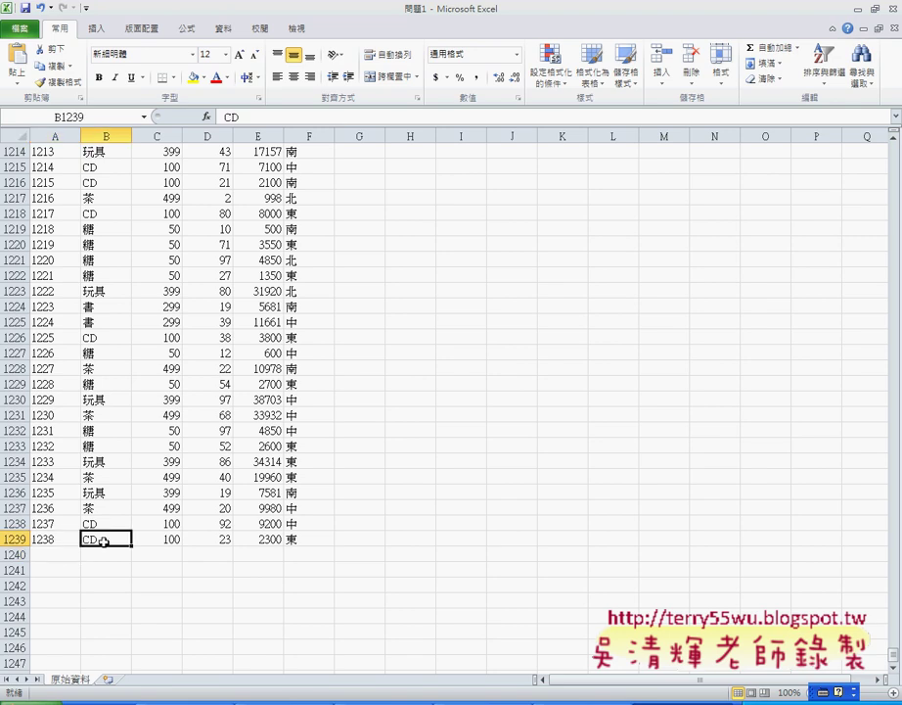
pyautogui.click(57, 553)
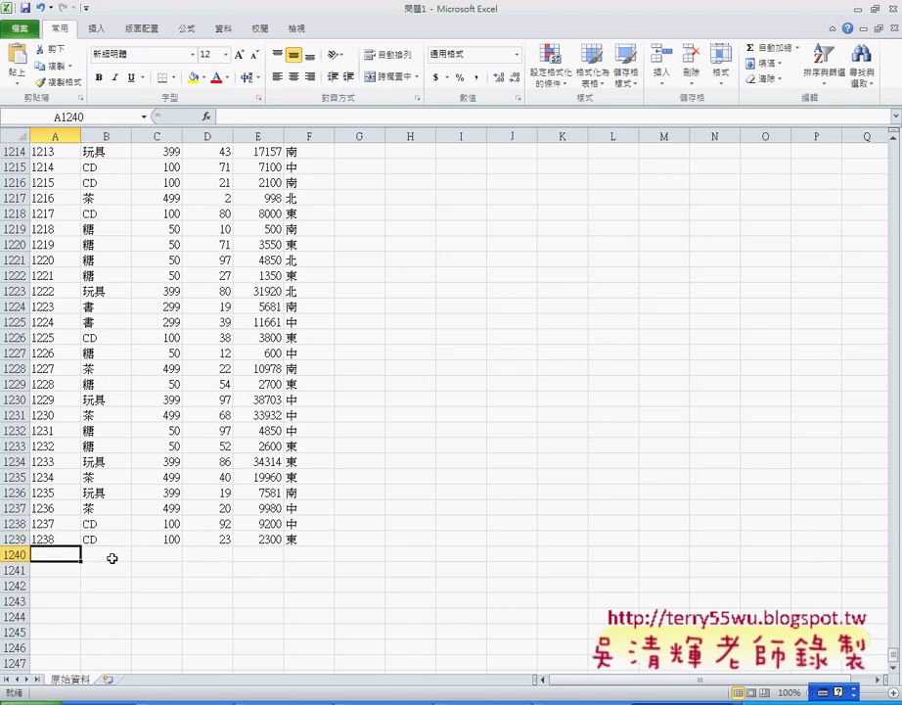
pyautogui.click(111, 557)
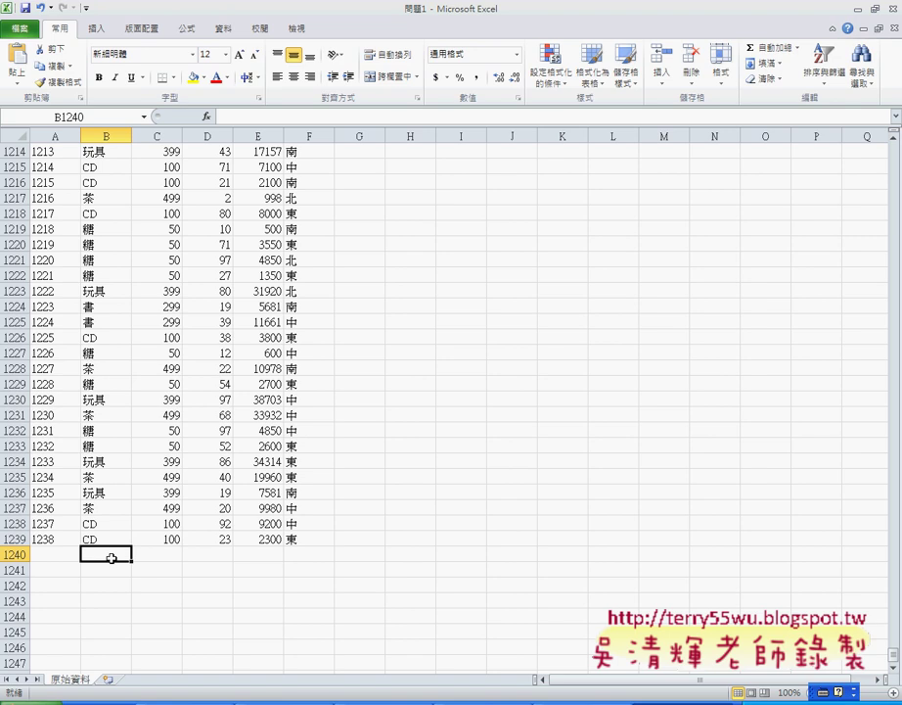
pyautogui.click(54, 558)
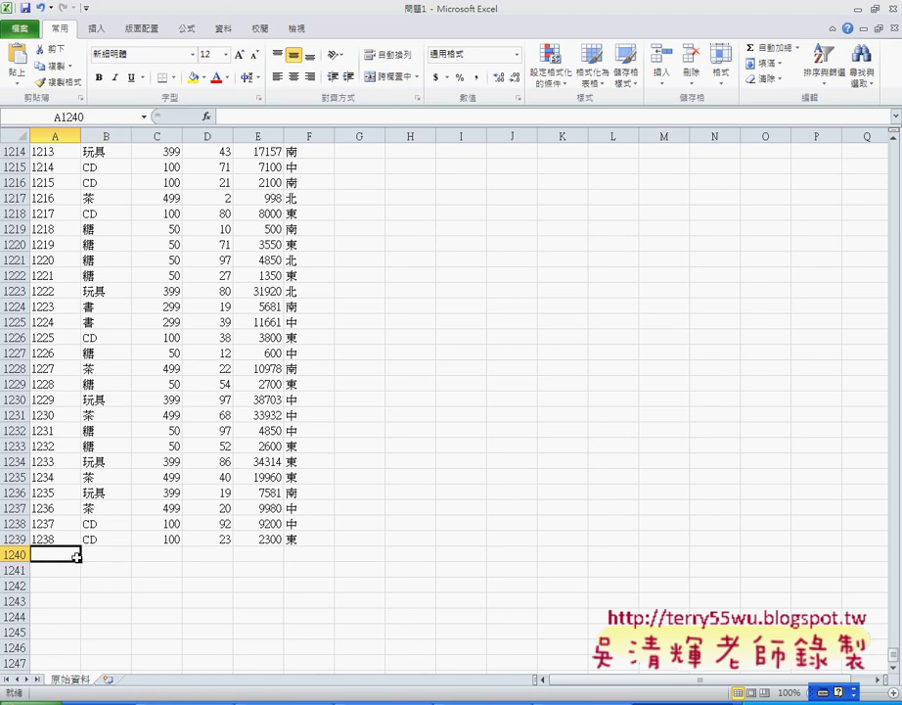
pyautogui.click(99, 556)
pyautogui.click(65, 556)
pyautogui.click(104, 555)
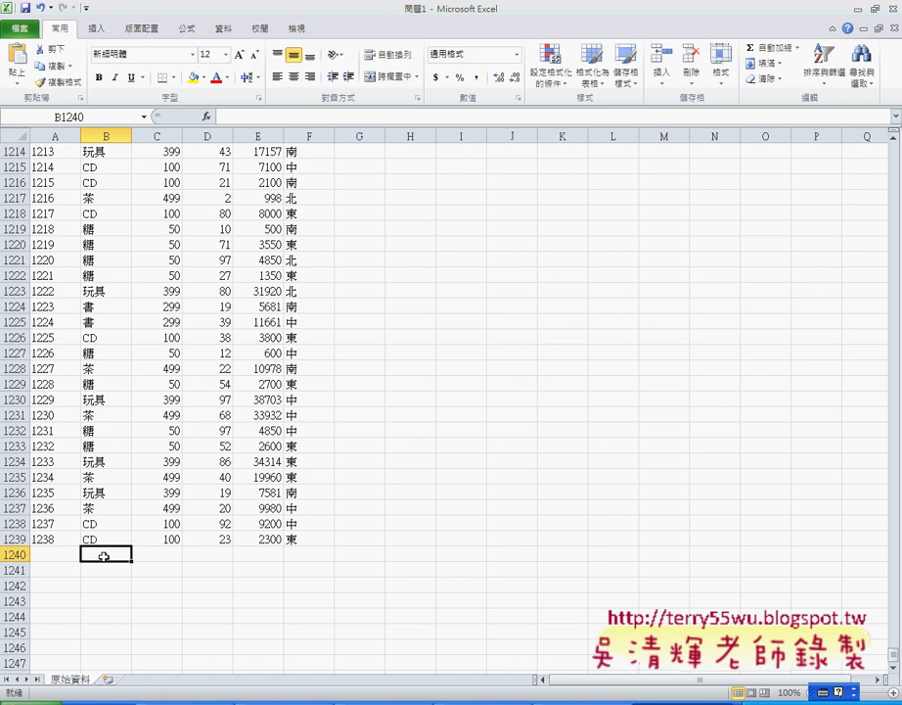
pyautogui.press('Up')
pyautogui.hotkey('ctrl', 'Up')
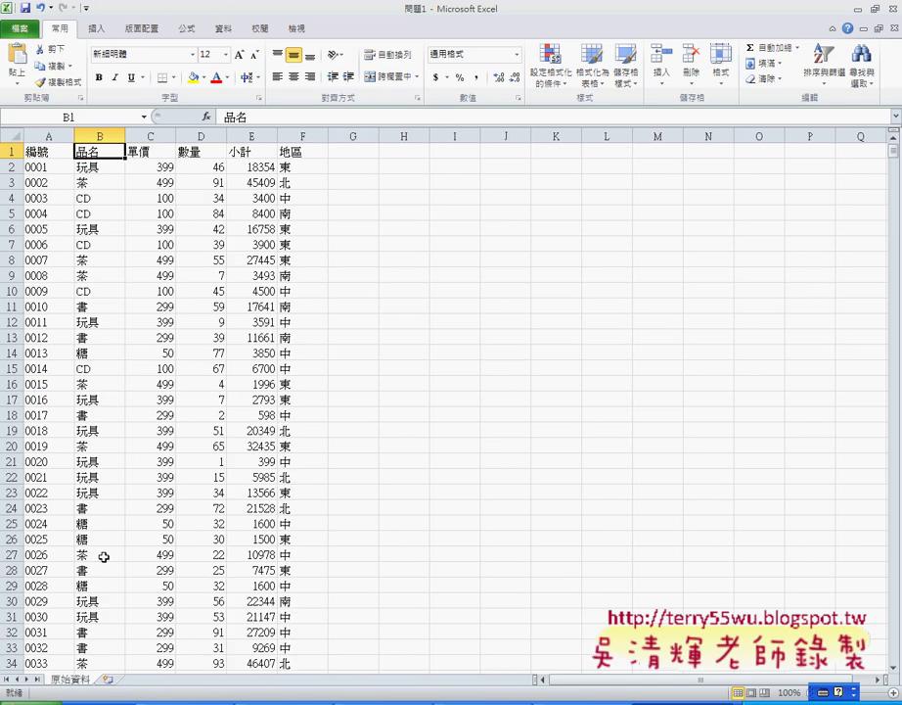
pyautogui.press('Left')
pyautogui.press('Down')
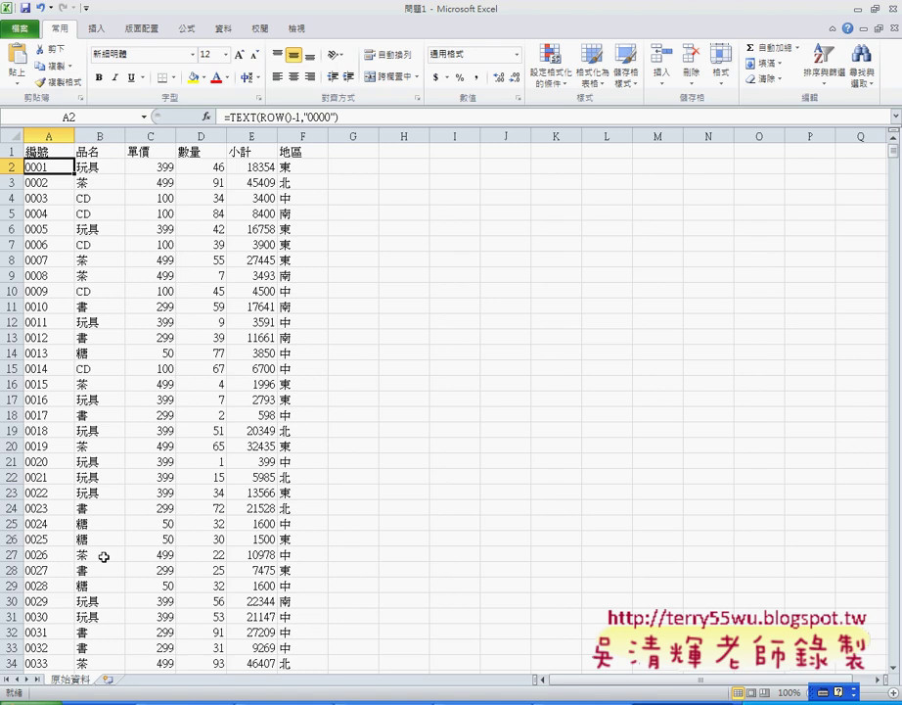
pyautogui.hotkey('ctrl', 'Down')
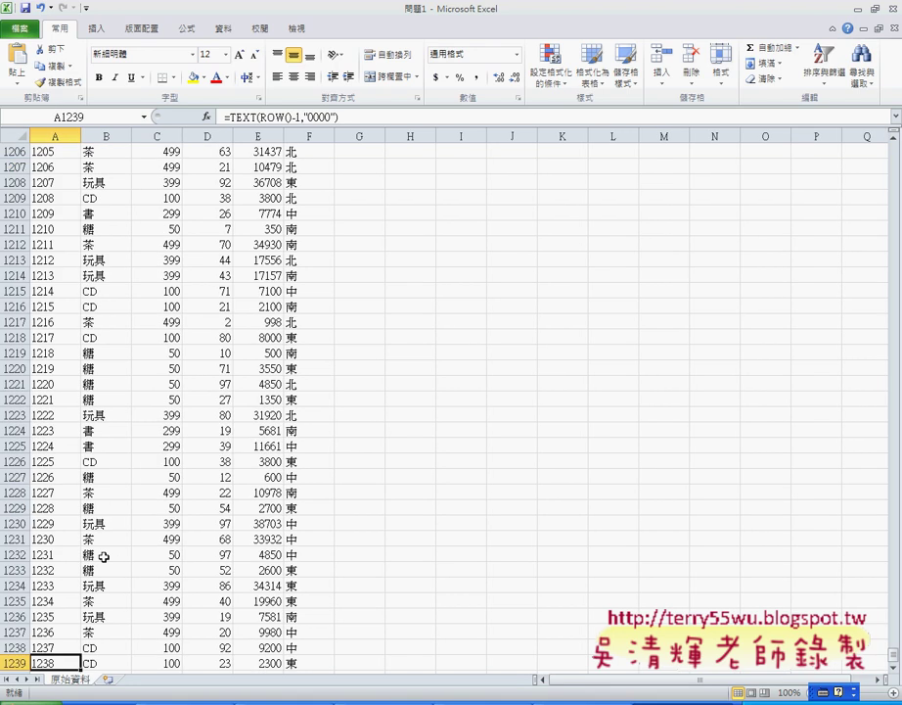
pyautogui.press('Right')
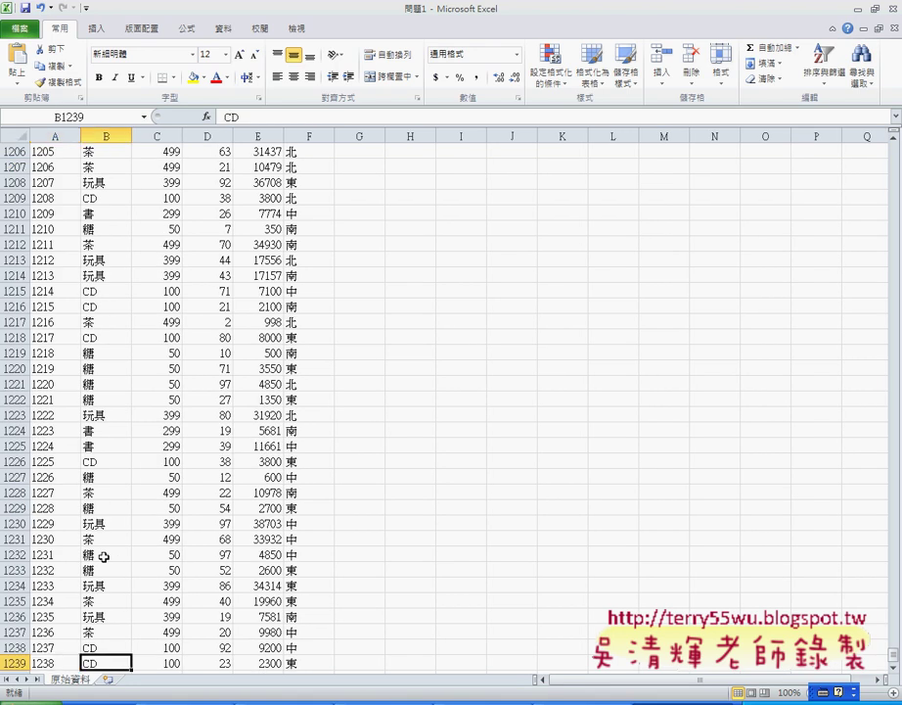
pyautogui.press('Left')
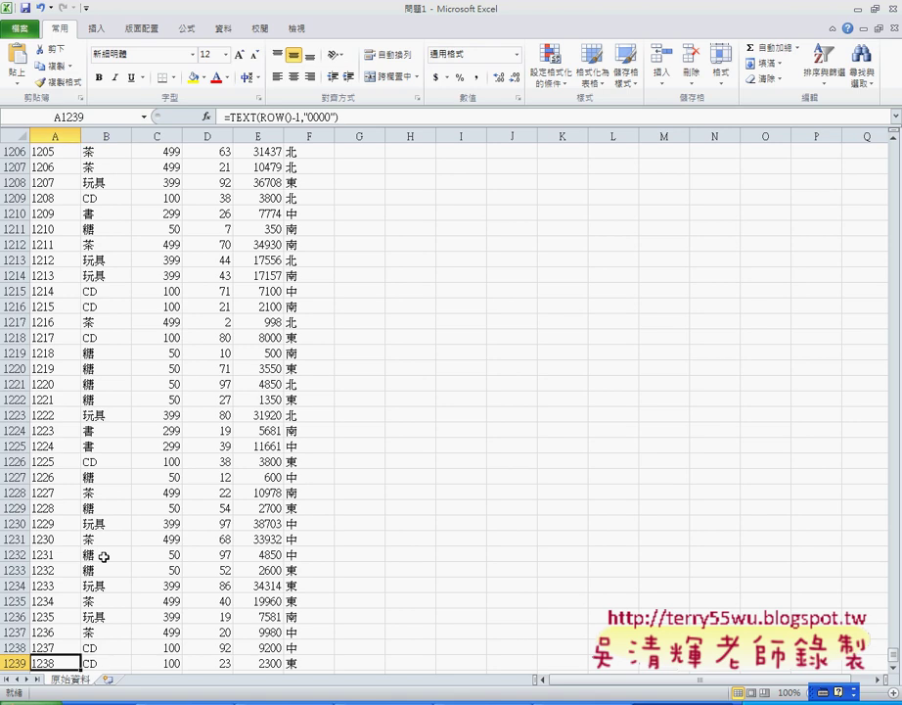
pyautogui.hotkey('ctrl', 'Up')
pyautogui.press('Down')
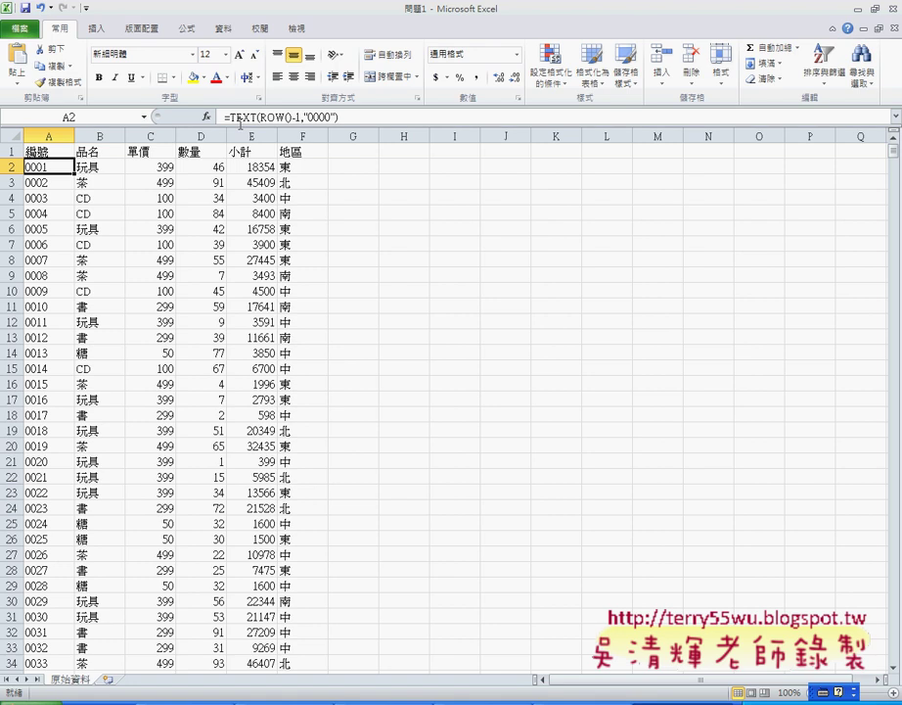
# Step: Cut TEXT(ROW()-1,"0000") out of A2's formula, leaving only the equals sign
pyautogui.moveTo(231, 117); pyautogui.dragTo(332, 118)
pyautogui.rightClick(329, 124)
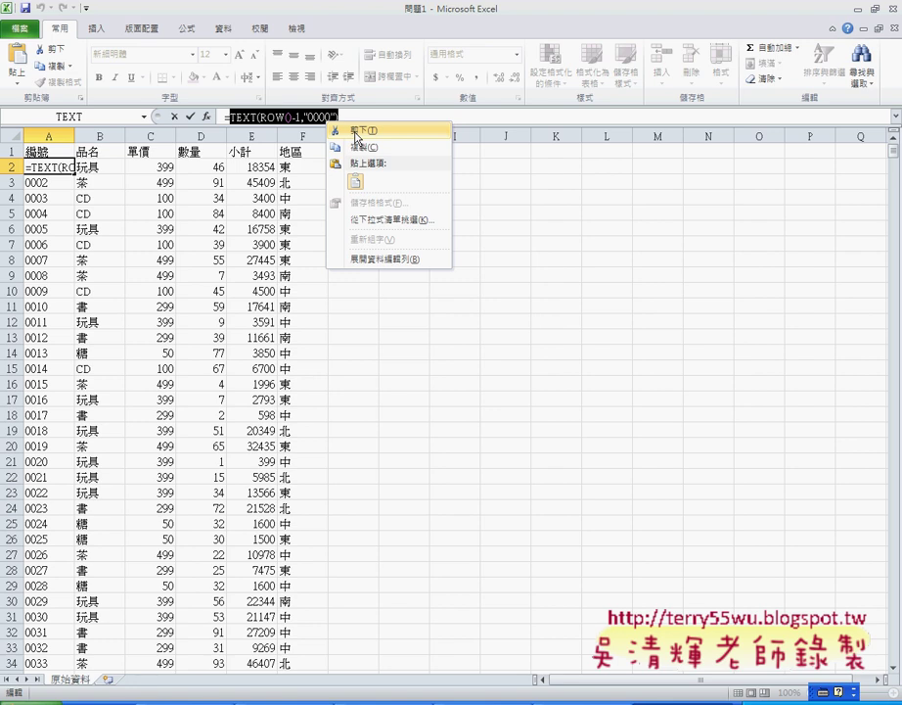
pyautogui.click(357, 131)
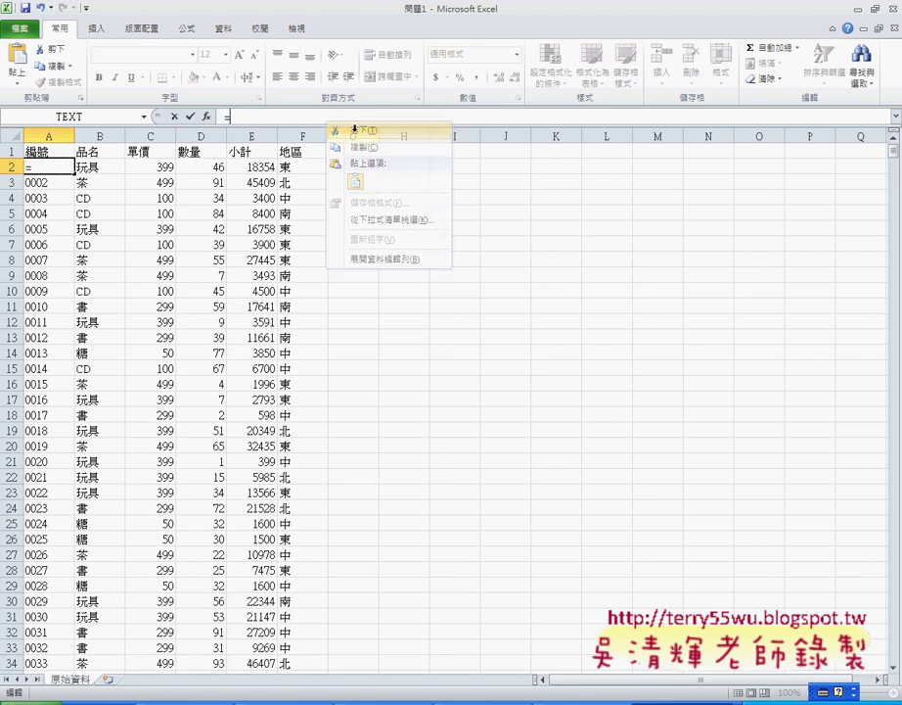
# Step: Insert the IF function into A2 from the Most Recently Used list
pyautogui.click(206, 116)
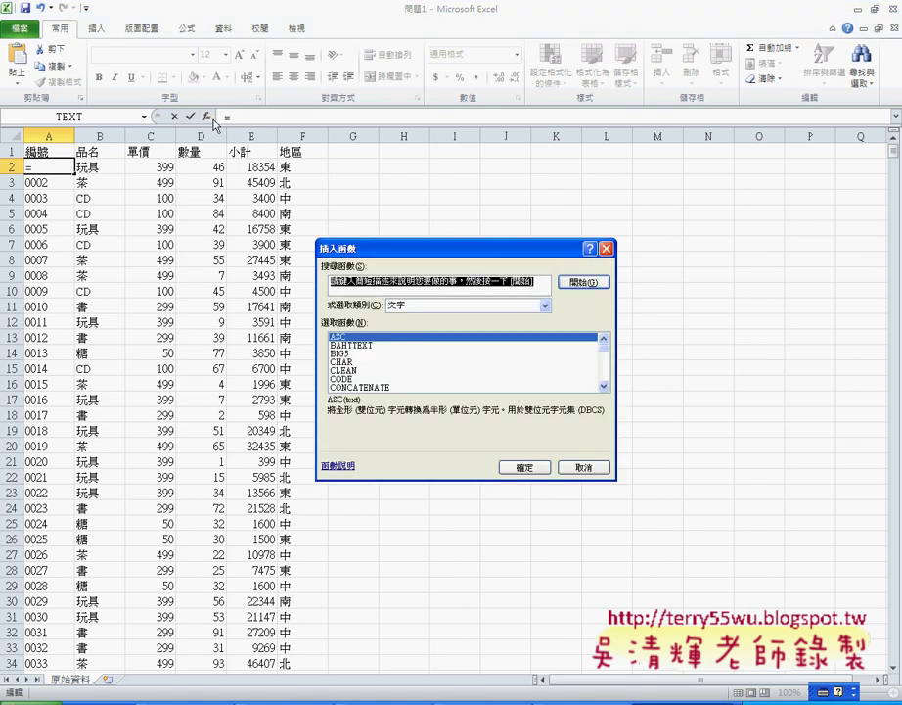
pyautogui.click(514, 305)
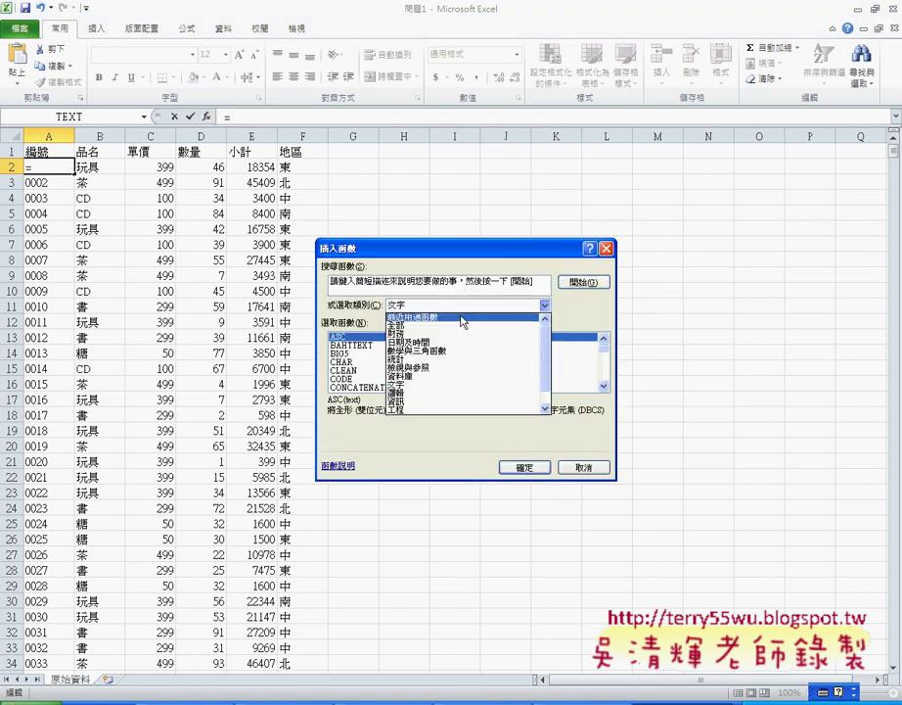
pyautogui.click(430, 314)
pyautogui.click(416, 362)
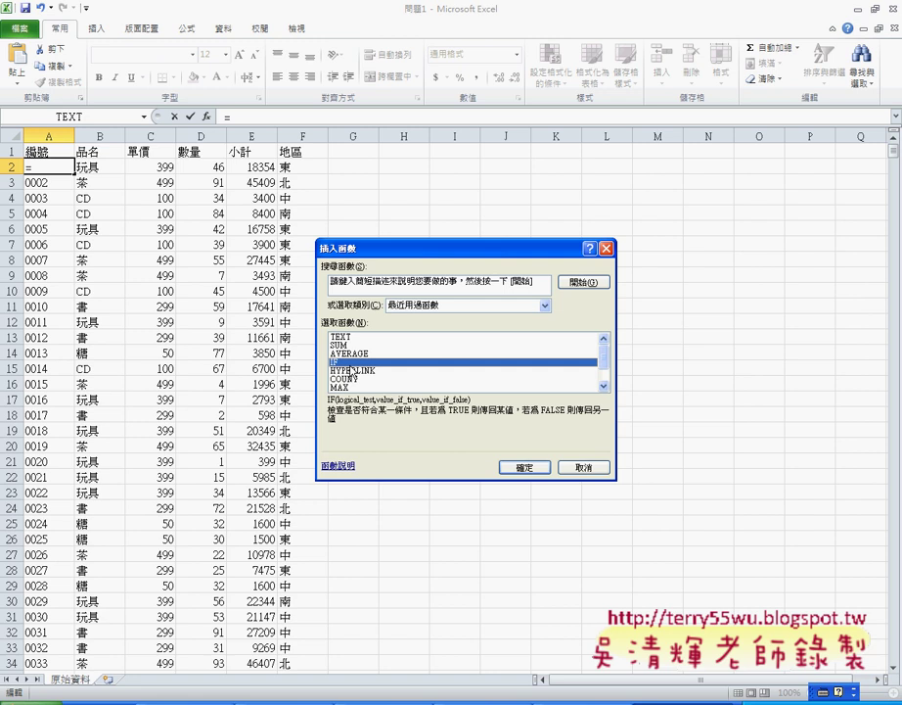
pyautogui.click(524, 467)
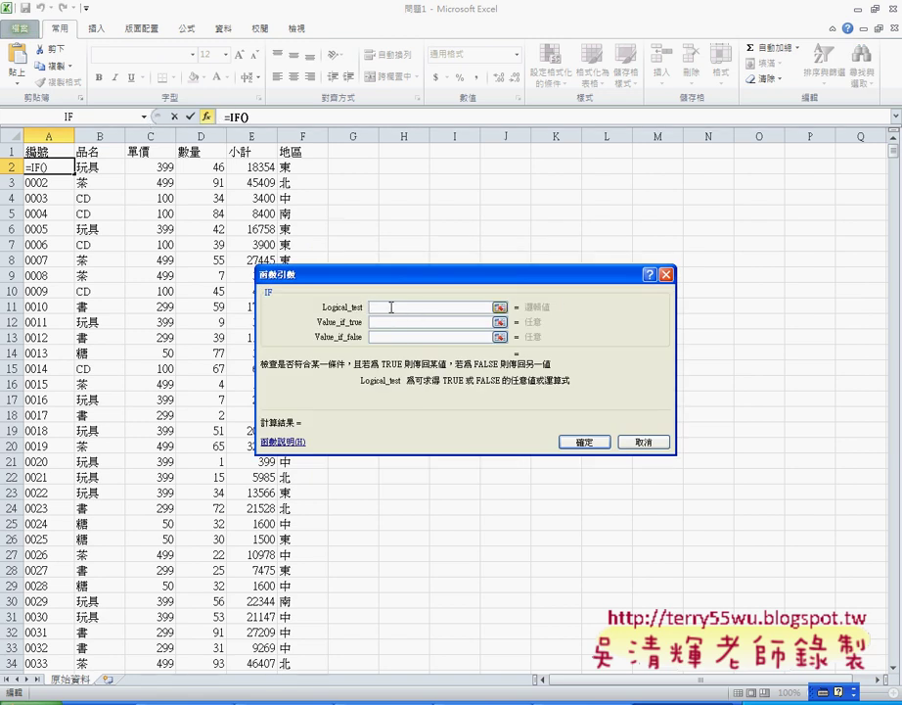
# Step: Nest ISBLANK as the IF condition, testing cell B2
pyautogui.click(144, 119)
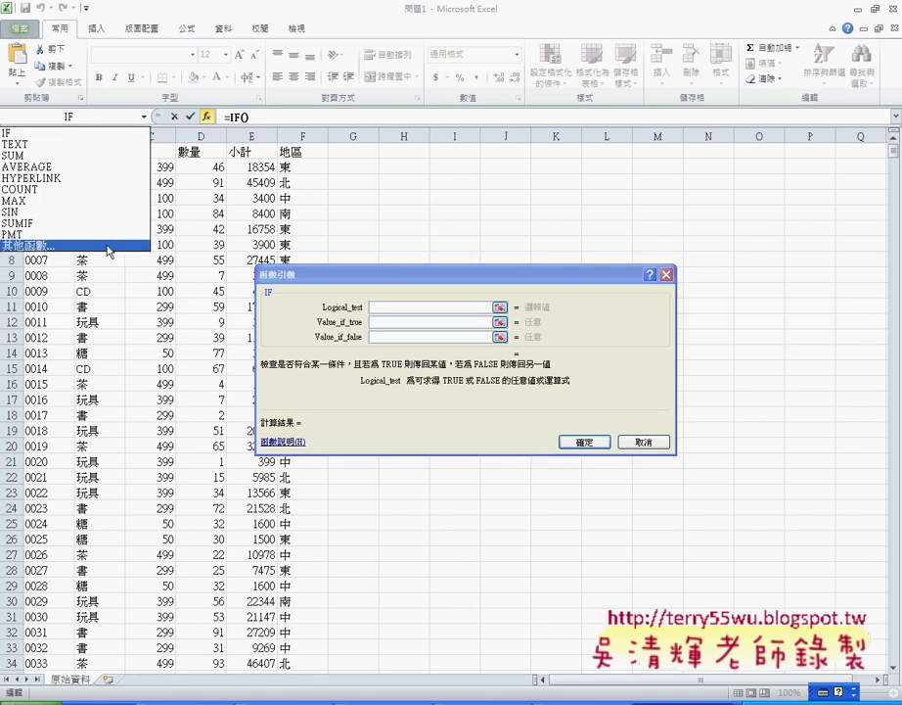
pyautogui.click(104, 247)
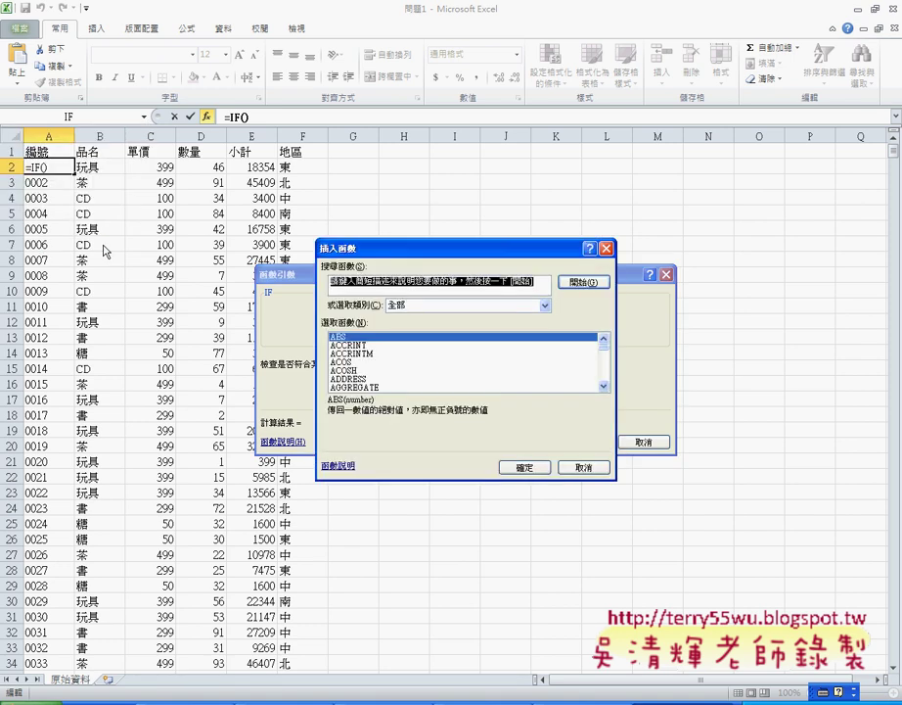
pyautogui.click(441, 363)
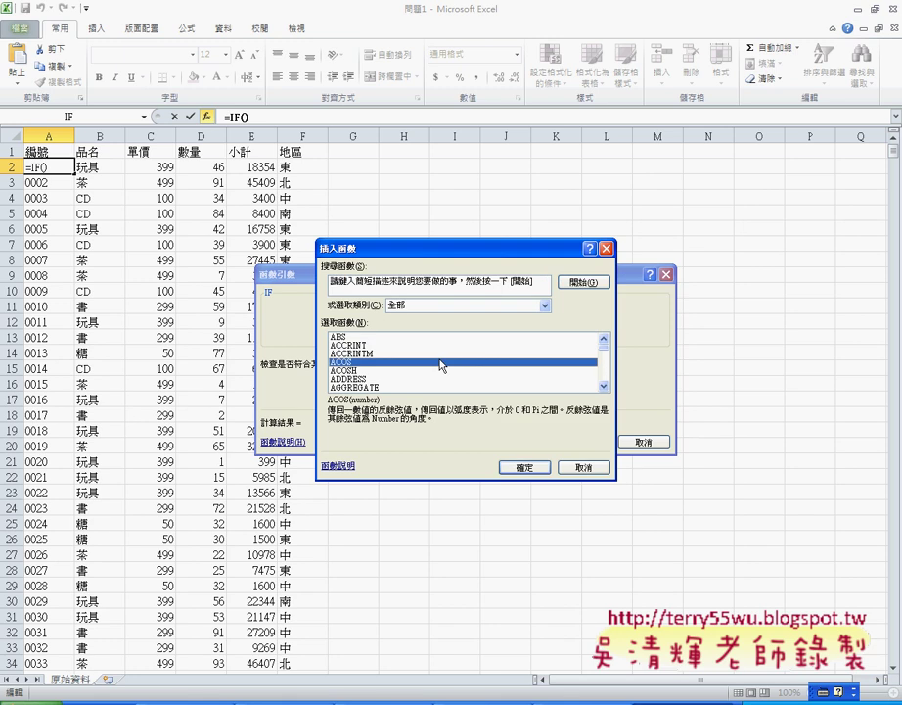
pyautogui.write('is')
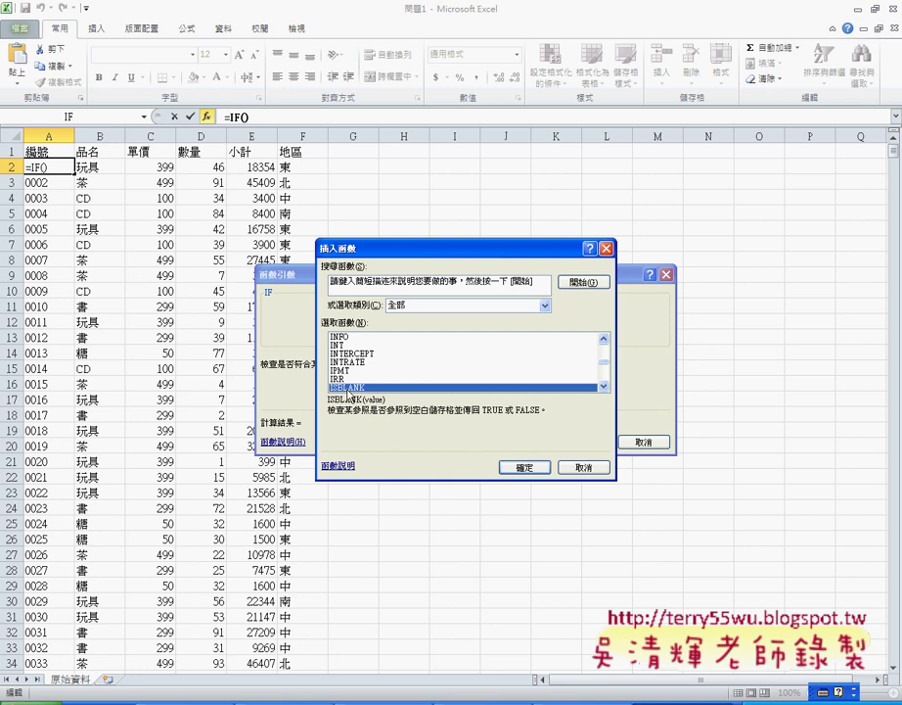
pyautogui.click(525, 467)
pyautogui.click(99, 169)
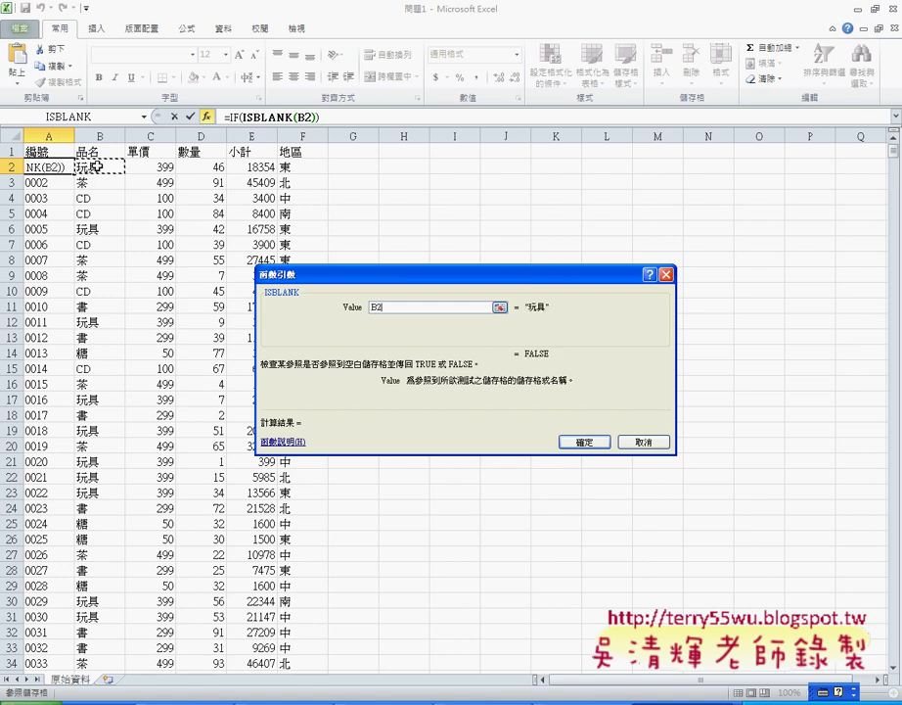